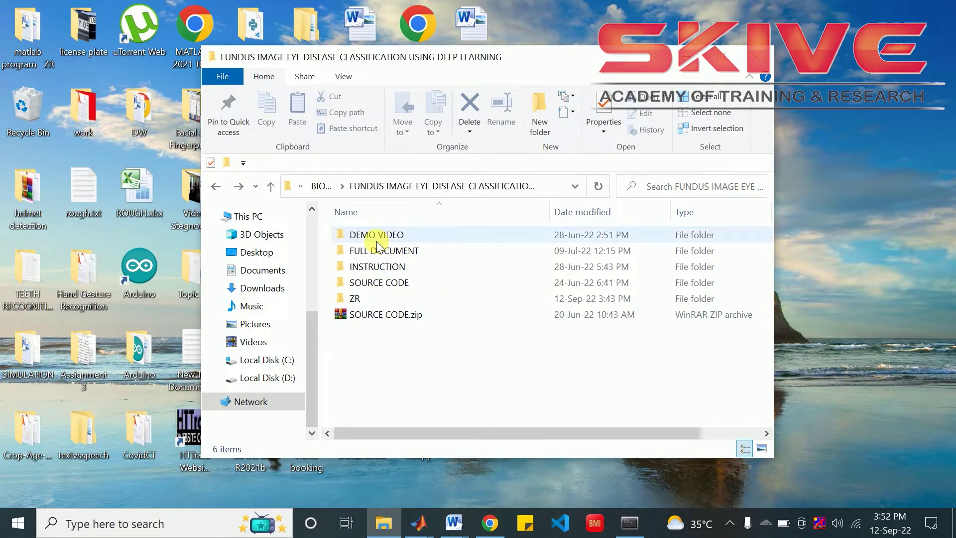
Peek into the DEMO VIDEO, FULL DOCUMENT, INSTRUCTION and SOURCE CODE folders, then open ZR.
double_click(392, 237)
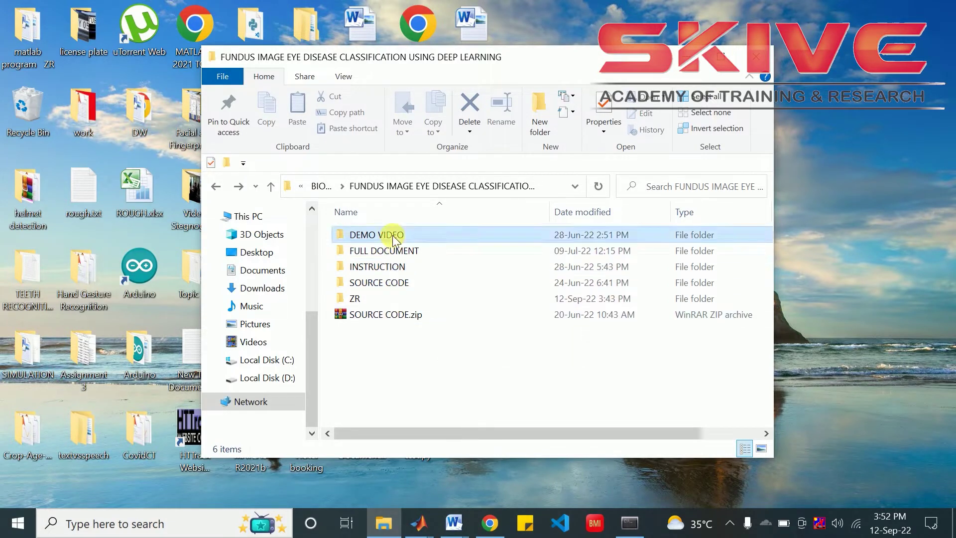
left_click(216, 186)
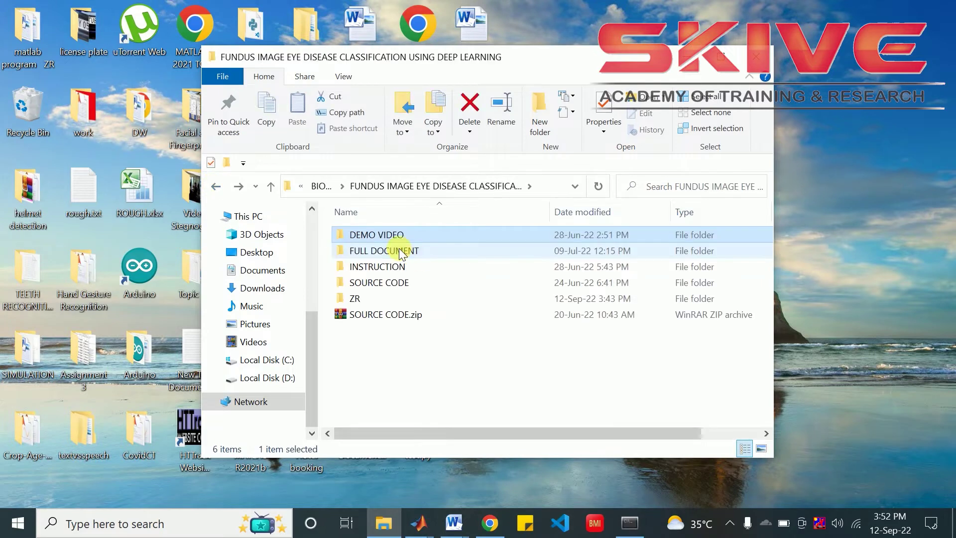
double_click(395, 252)
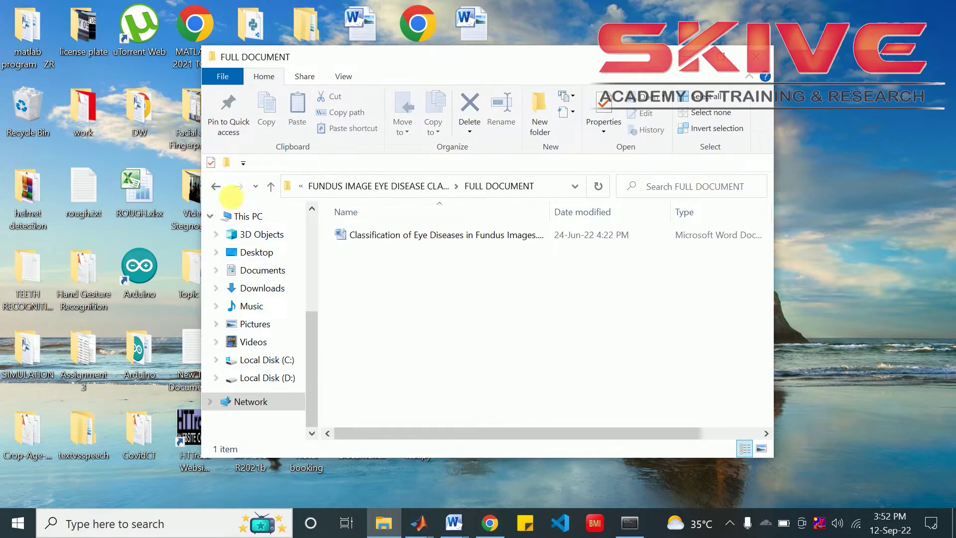
left_click(216, 187)
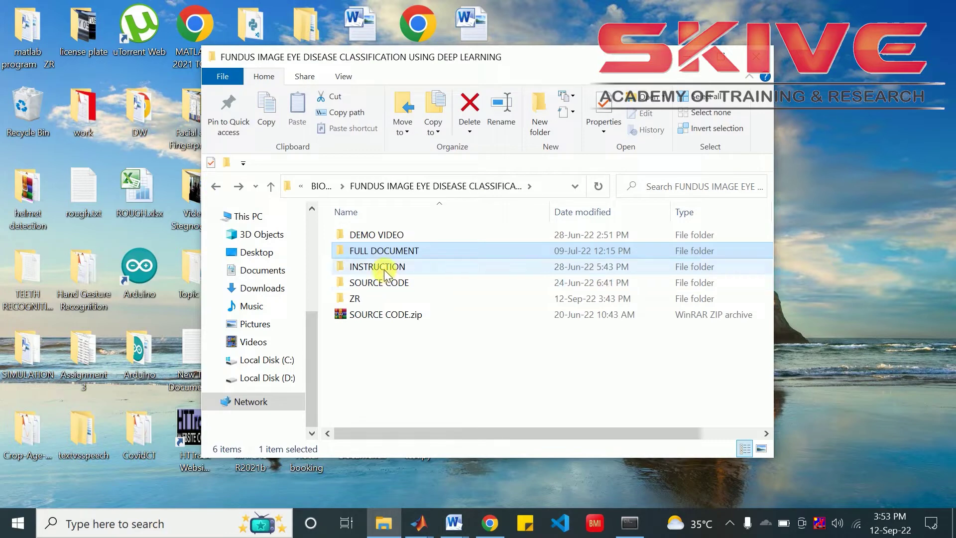
double_click(385, 271)
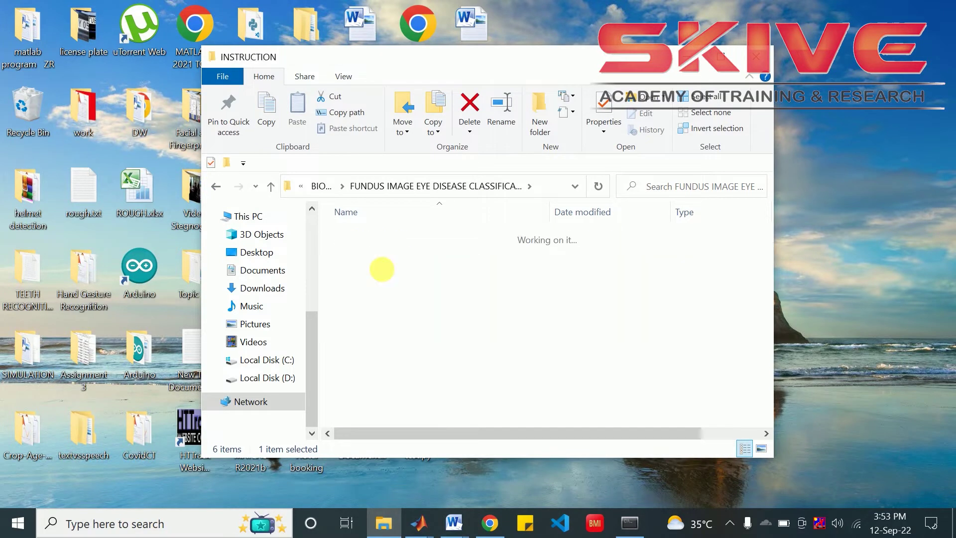
left_click(216, 186)
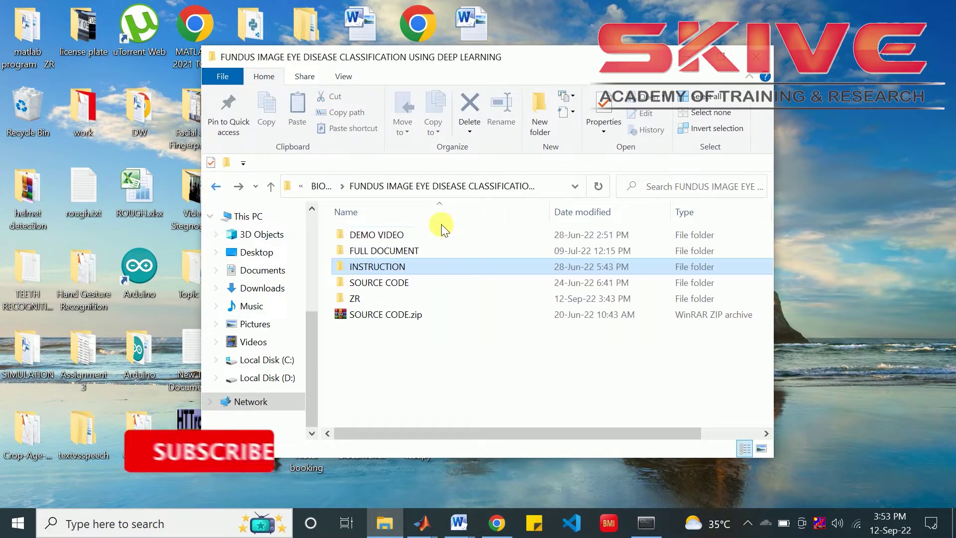
double_click(395, 284)
left_click(216, 186)
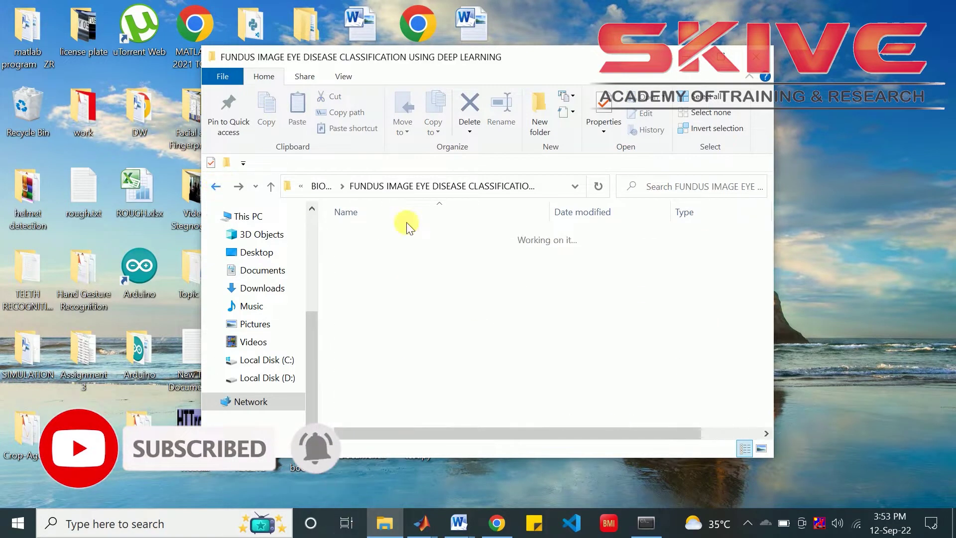
double_click(374, 297)
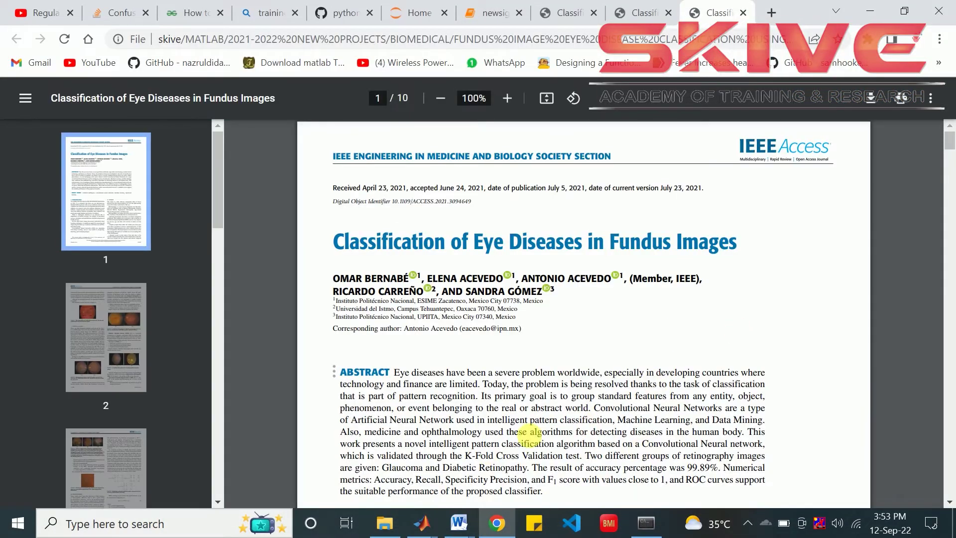
Scroll through the base paper's abstract and introduction down to page 2.
scroll(553, 396, "down", 6)
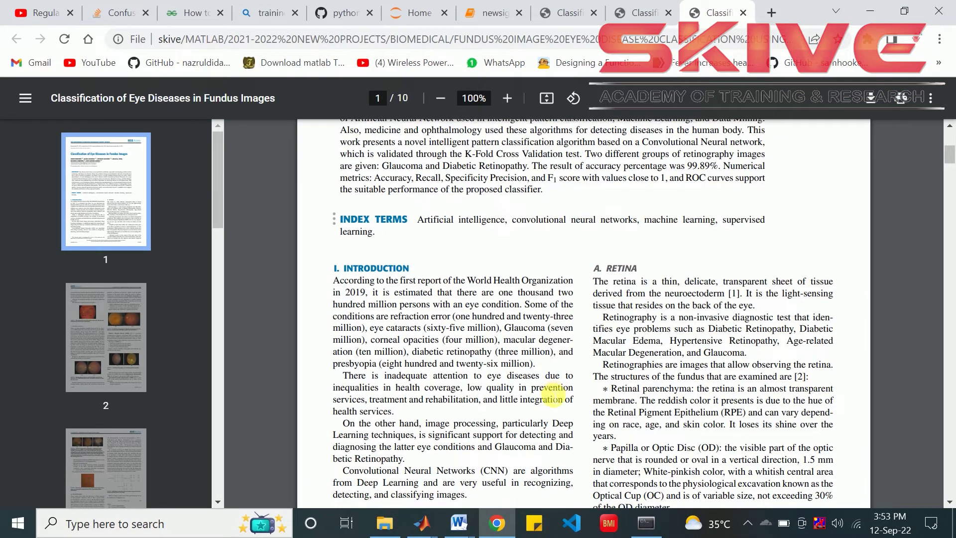
scroll(553, 396, "down", 6)
scroll(553, 396, "up", 6)
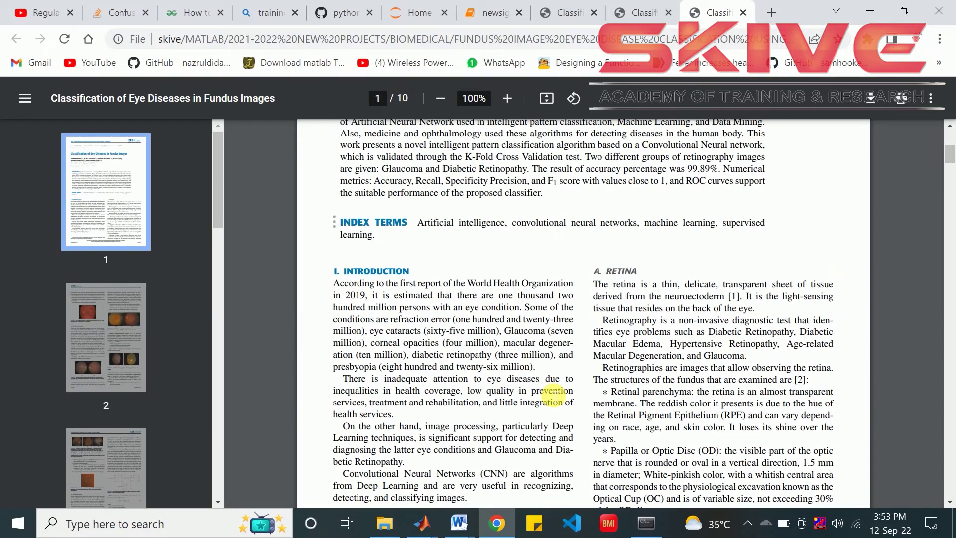
scroll(553, 396, "up", 6)
scroll(553, 396, "down", 7)
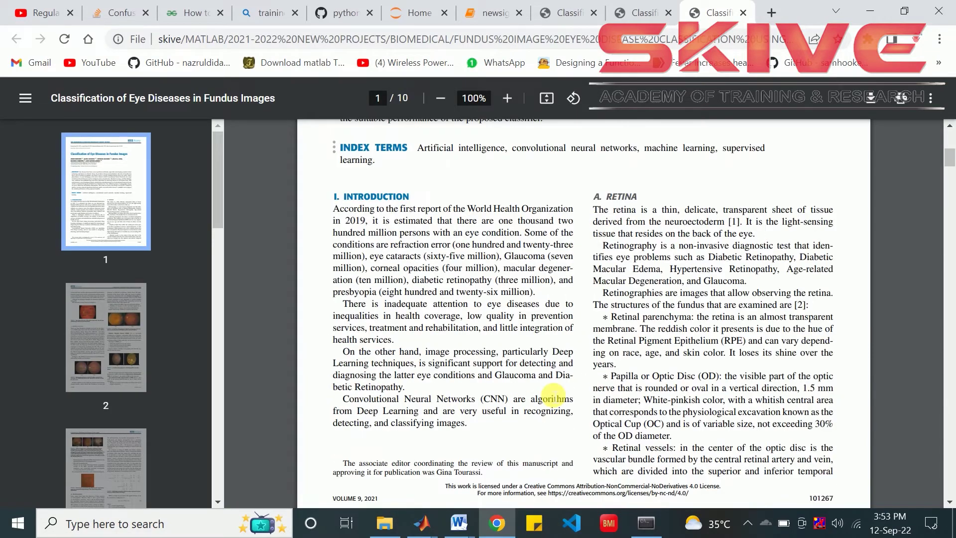
scroll(553, 396, "down", 5)
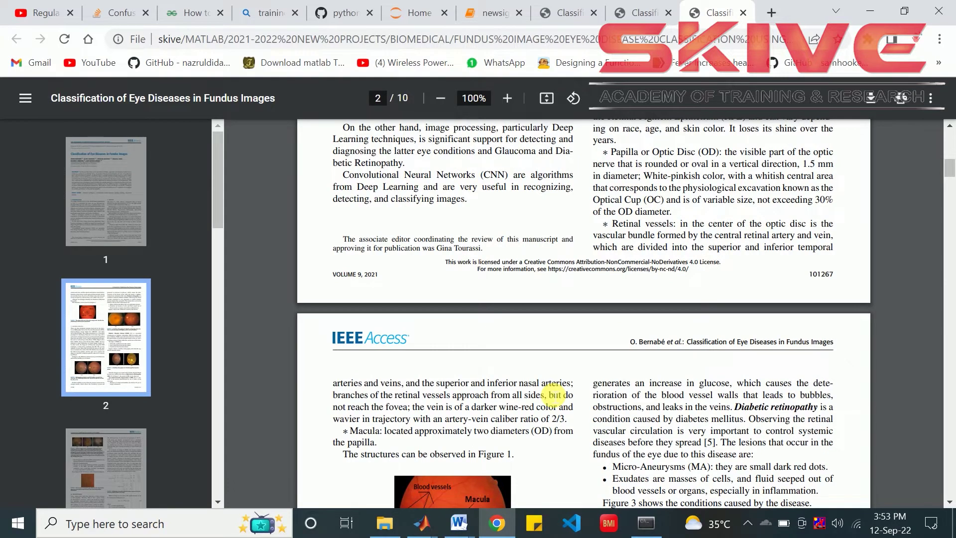
scroll(536, 336, "up", 3)
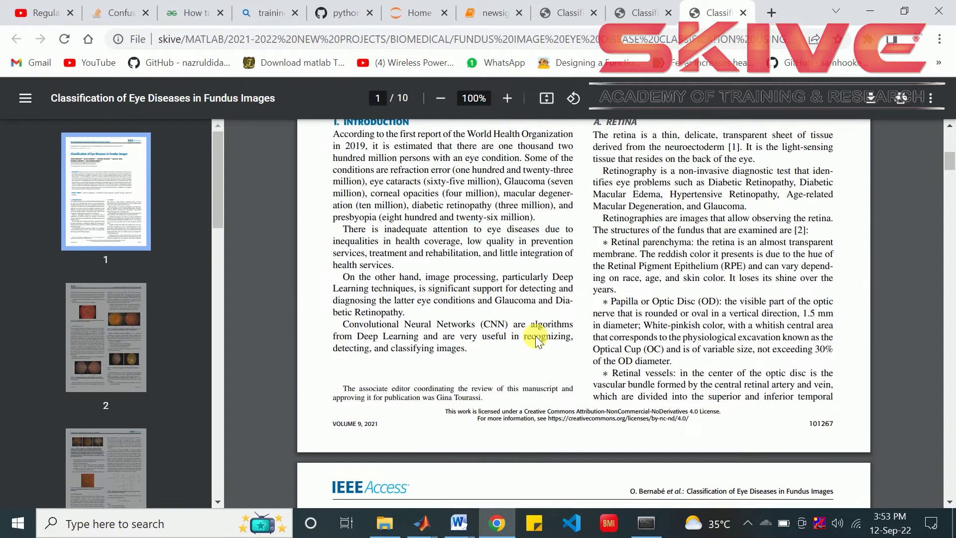
scroll(536, 335, "down", 5)
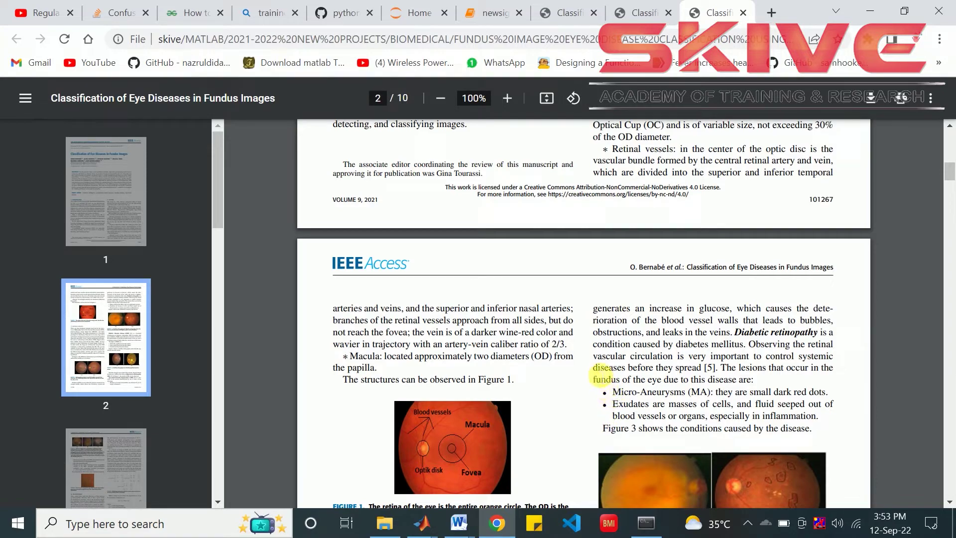
Scroll past page 2's retinal disease figures to Section II Methods and Table 1.
scroll(590, 366, "down", 7)
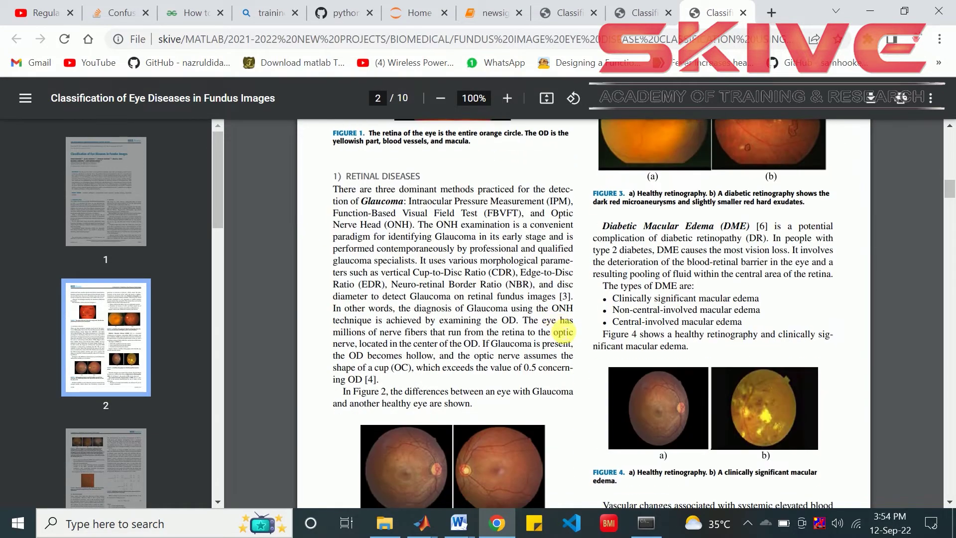
scroll(563, 332, "up", 3)
scroll(564, 332, "down", 5)
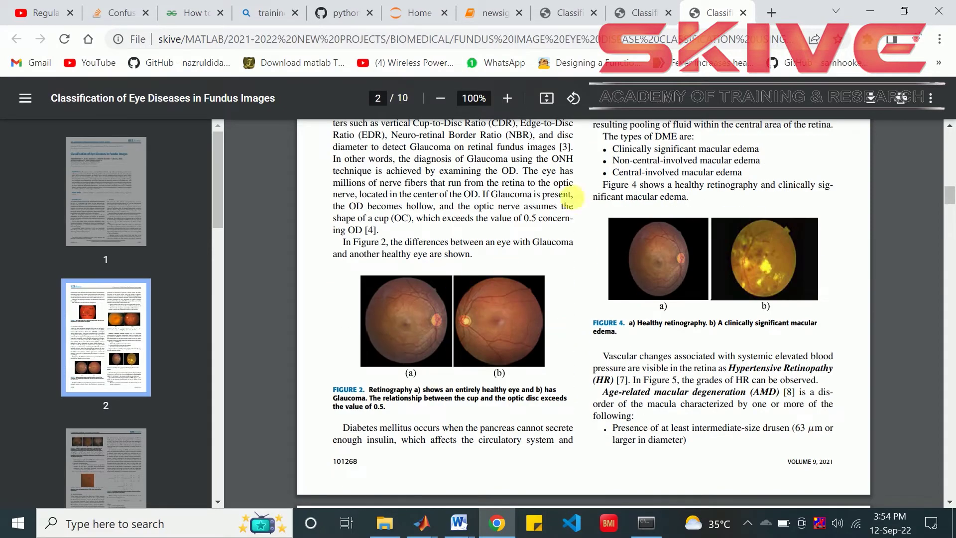
scroll(639, 367, "up", 6)
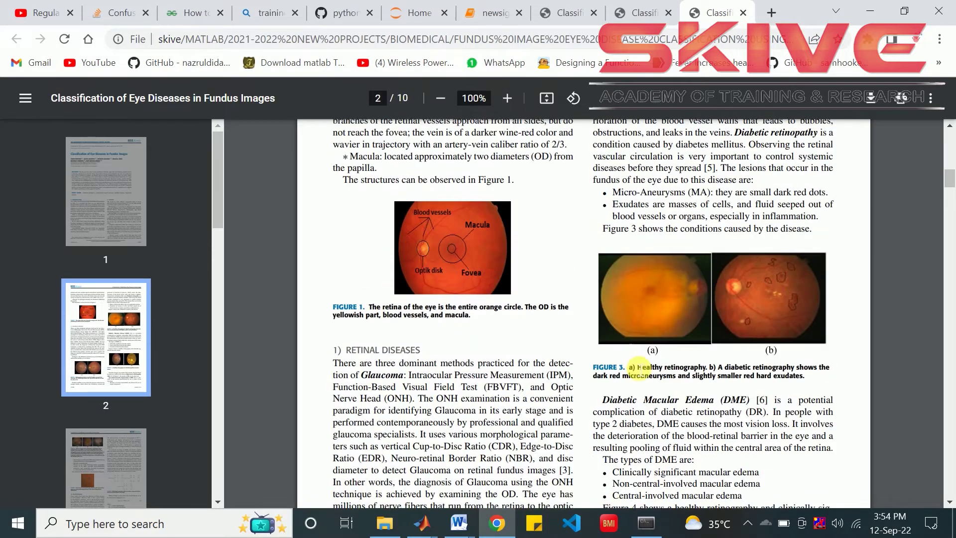
scroll(639, 367, "up", 1)
scroll(672, 346, "down", 3)
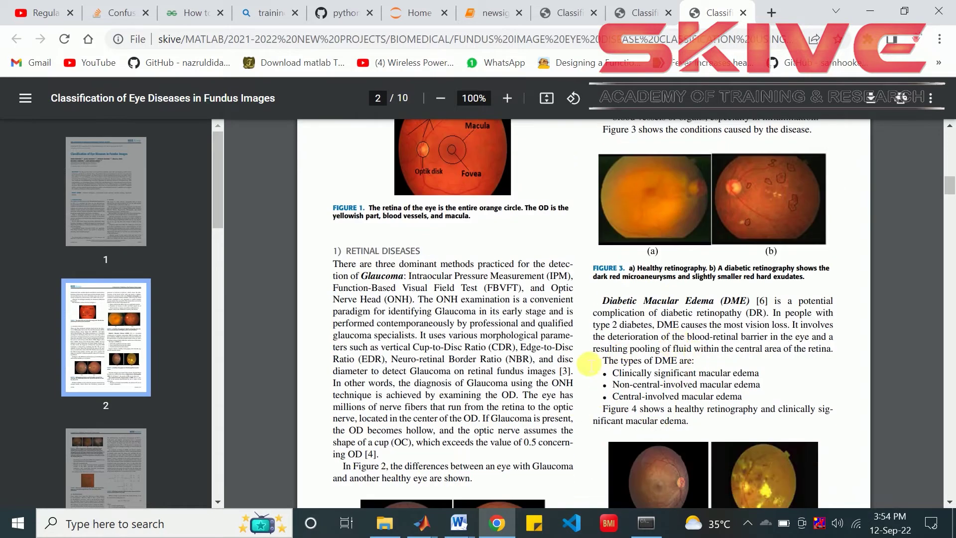
scroll(635, 346, "down", 5)
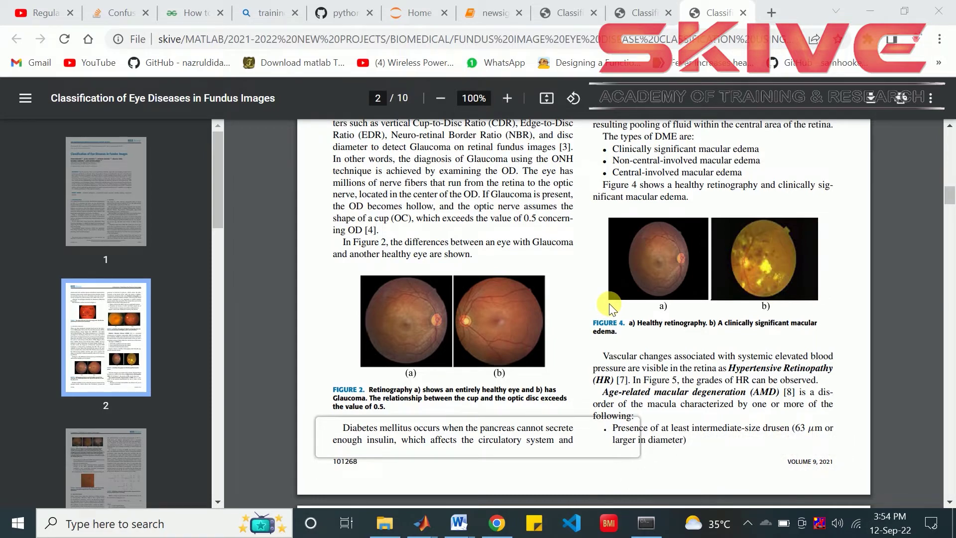
scroll(609, 304, "down", 12)
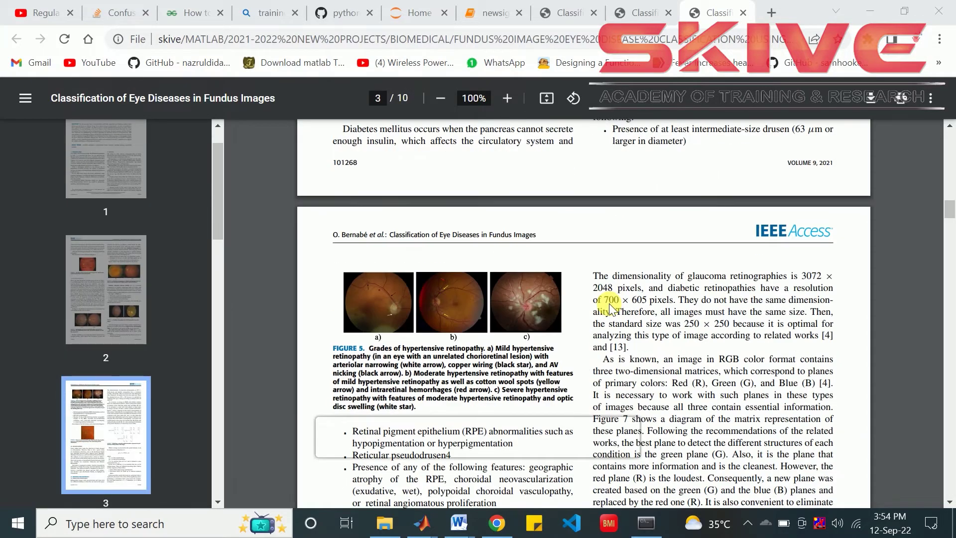
scroll(608, 304, "down", 5)
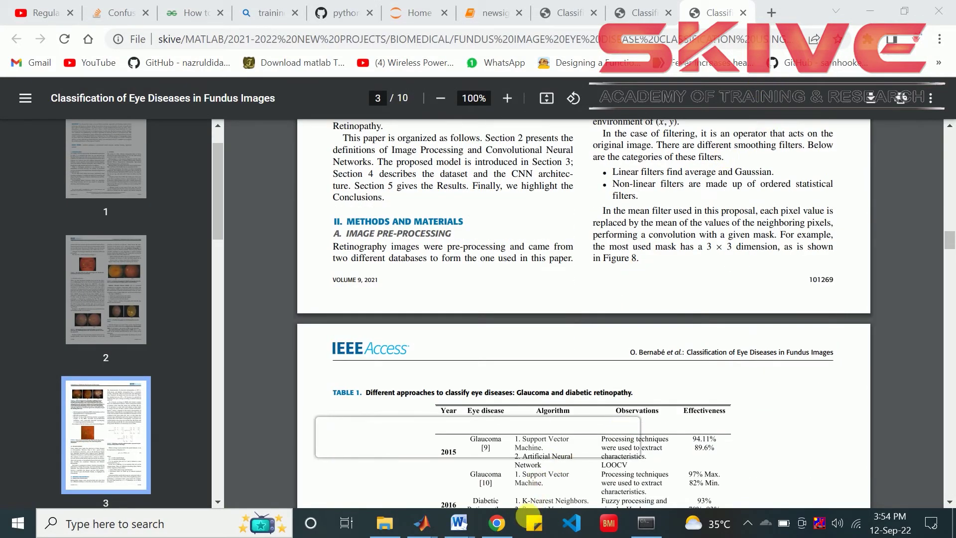
Open SOURCE CODE > dataset > Cotton-wool spots in File Explorer to view the sample JPGs.
left_click(385, 522)
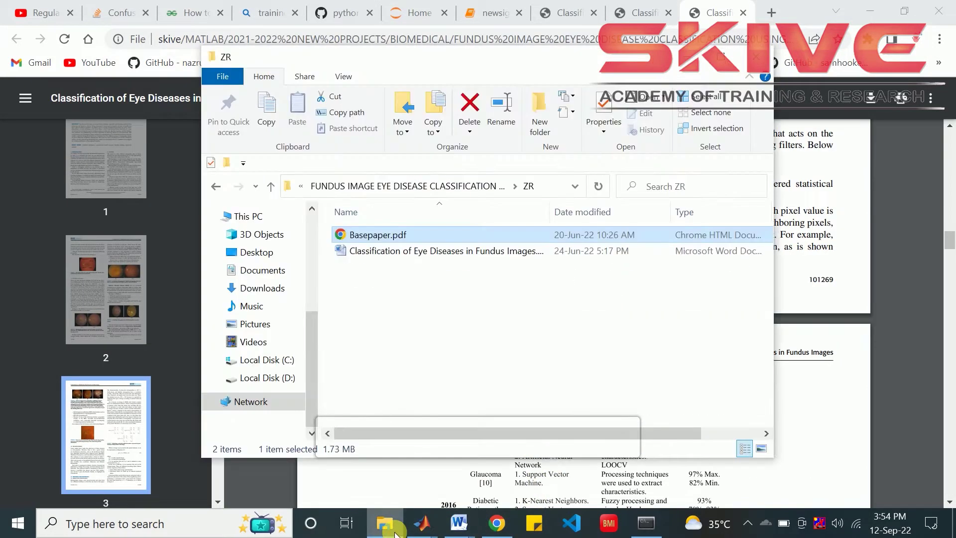
left_click(220, 187)
double_click(376, 282)
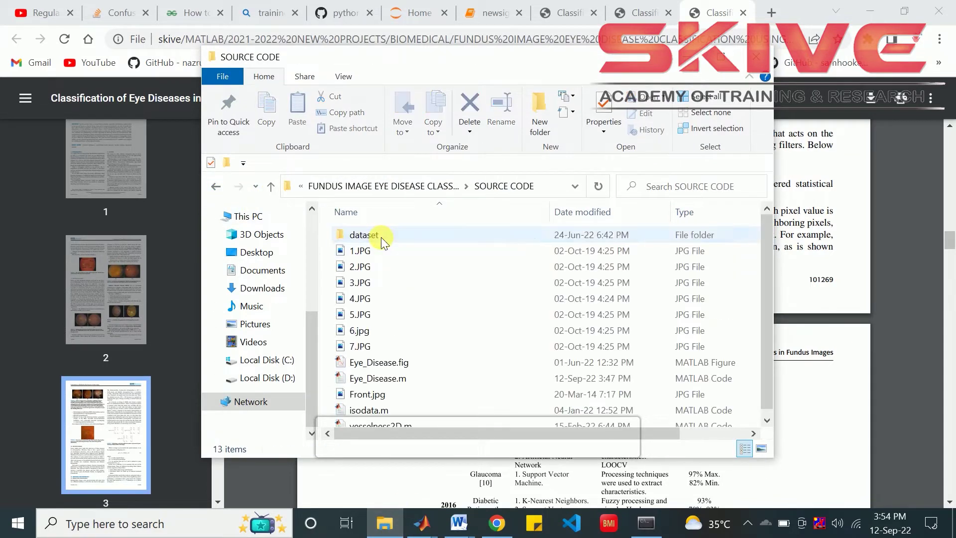
double_click(381, 237)
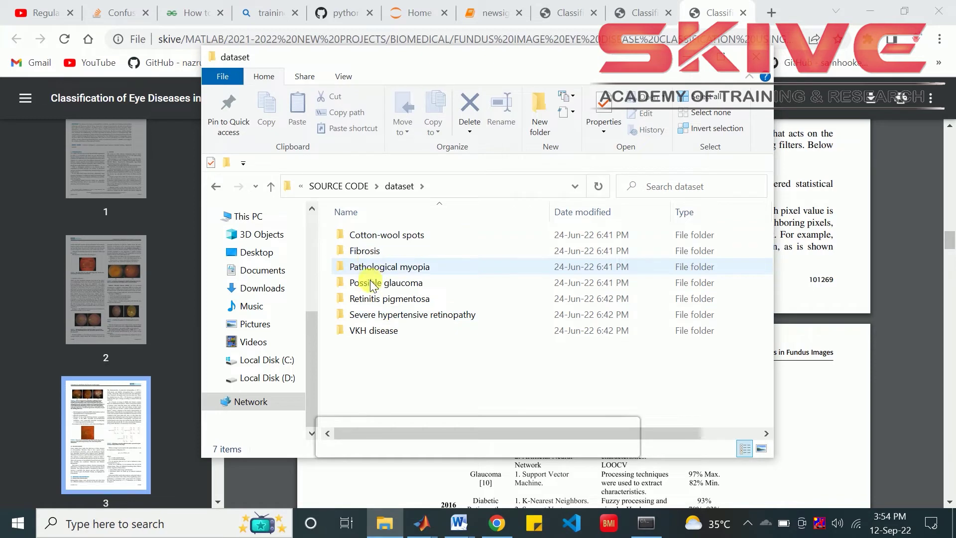
double_click(378, 237)
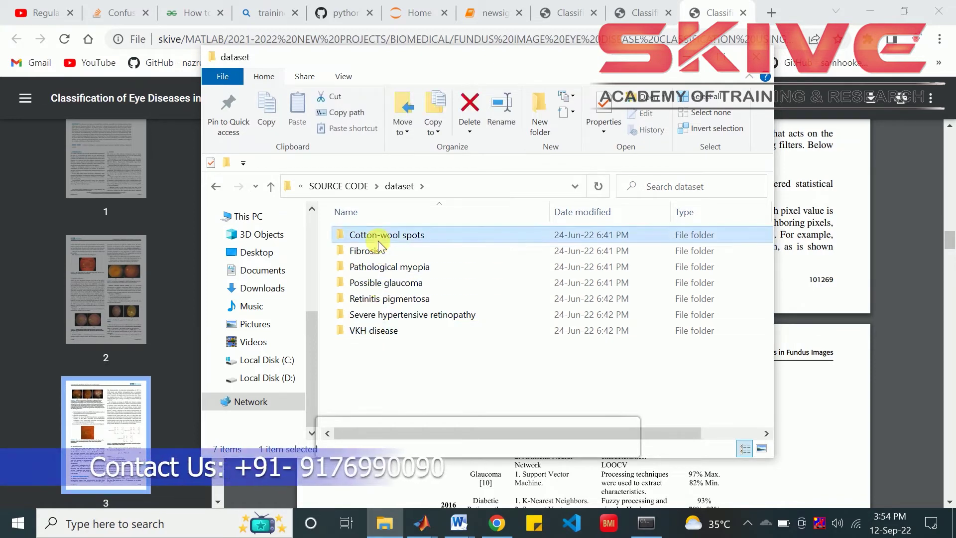
Go back up to the SOURCE CODE folder and minimize File Explorer.
left_click(215, 187)
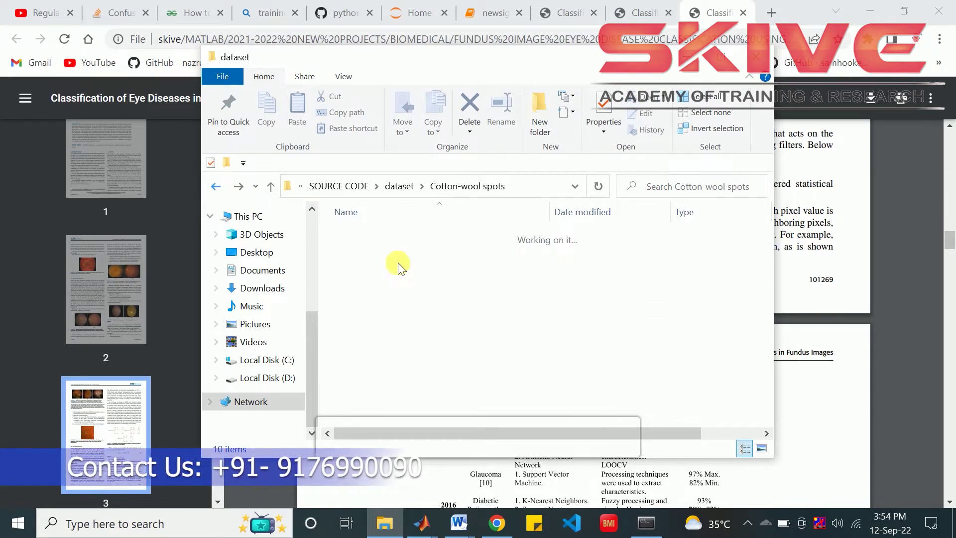
left_click(389, 365)
left_click(216, 186)
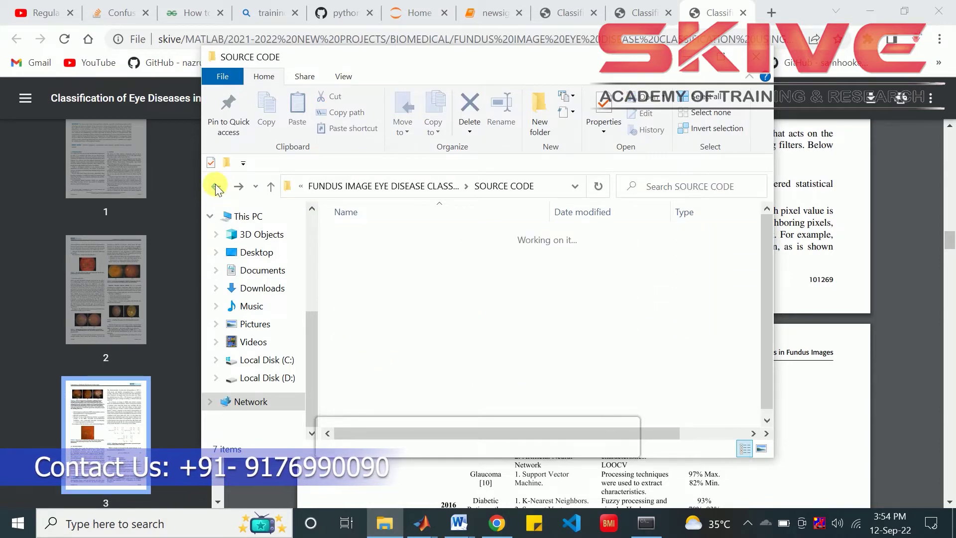
left_click(685, 56)
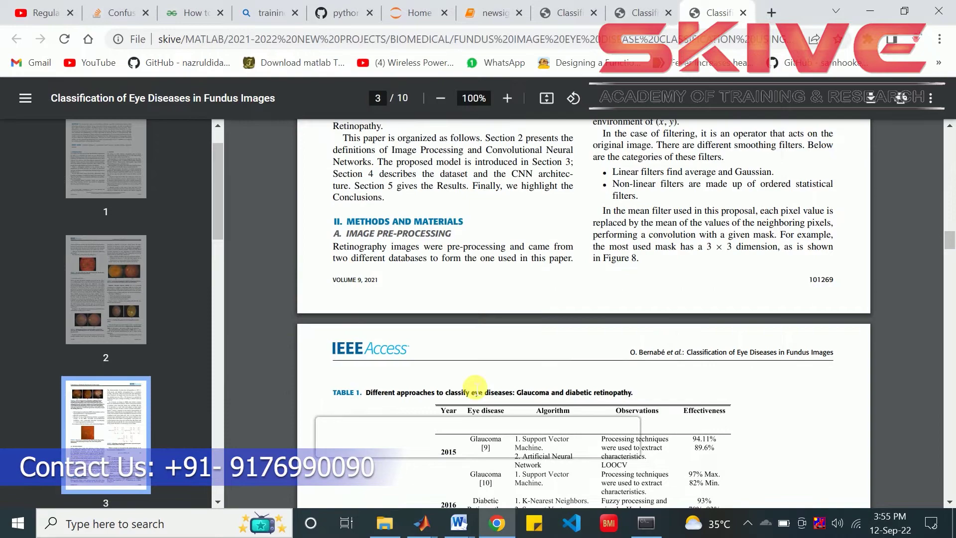
Show the Main_Src_Code classification GUI, then the Word report's CNN training/testing diagram.
left_click(498, 530)
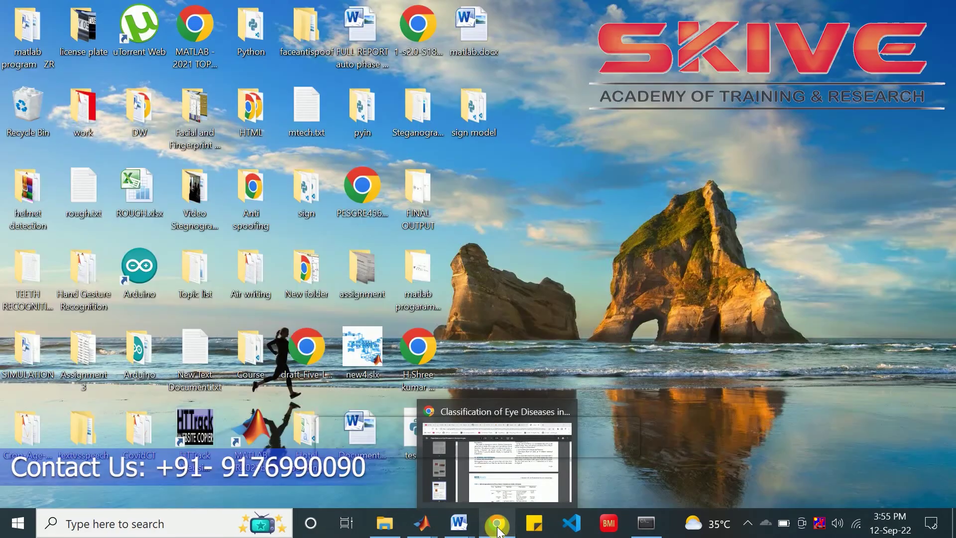
mouse_move(435, 530)
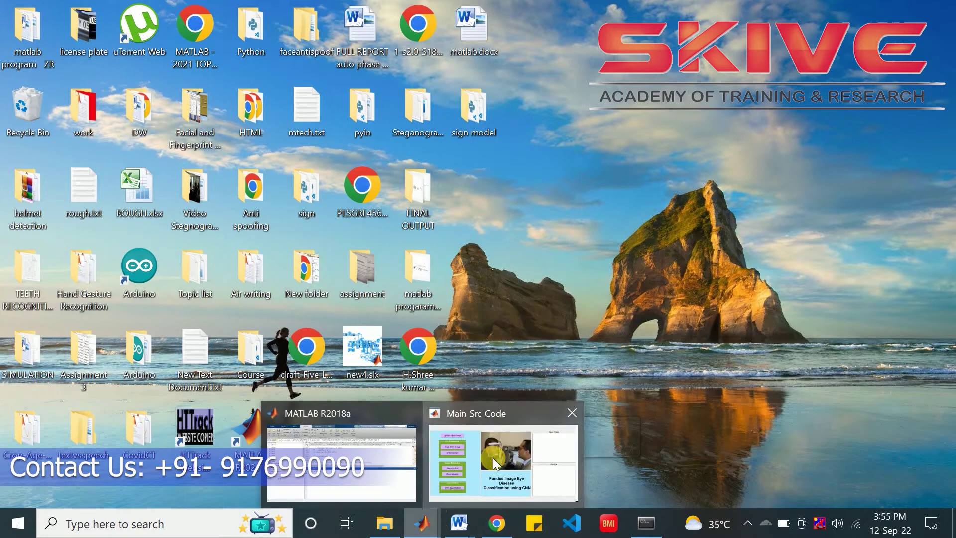
left_click(493, 458)
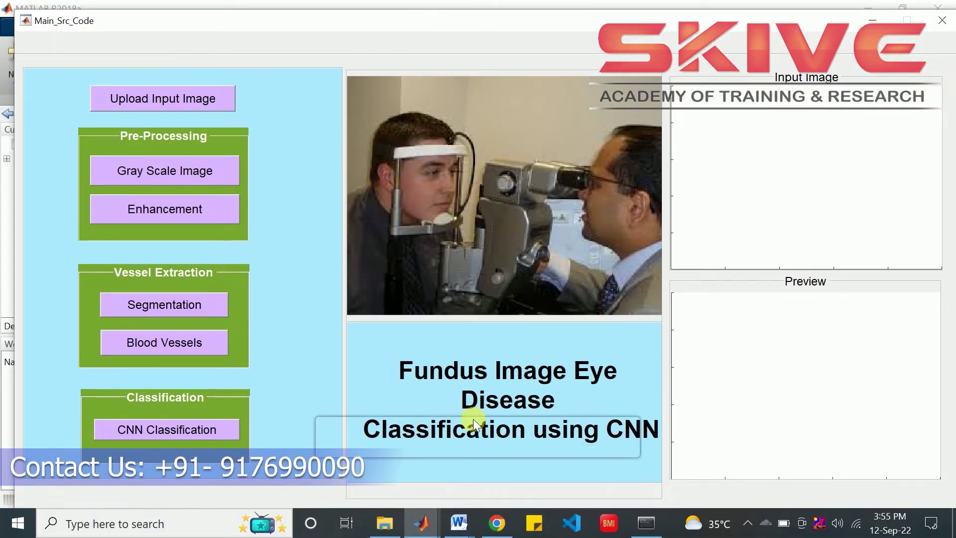
mouse_move(459, 523)
left_click(533, 473)
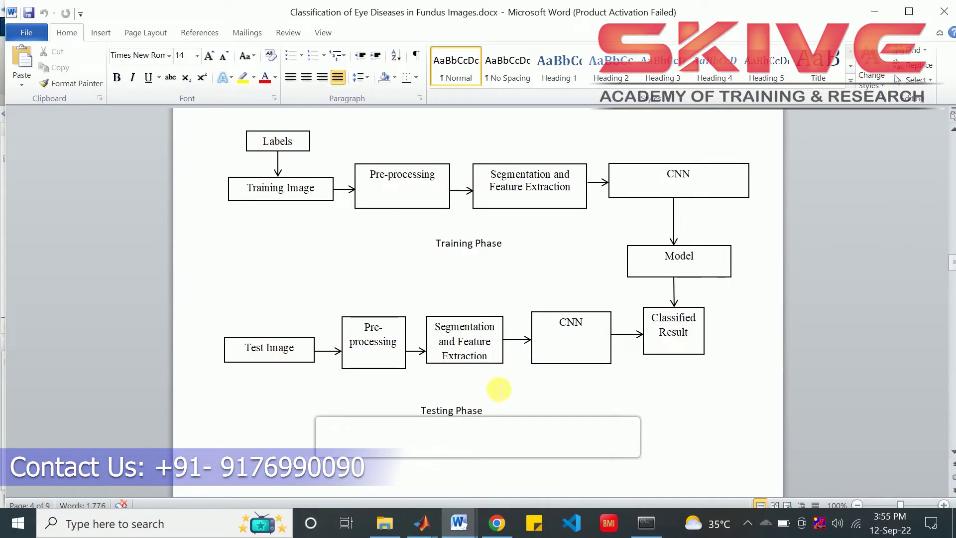
left_click(379, 300)
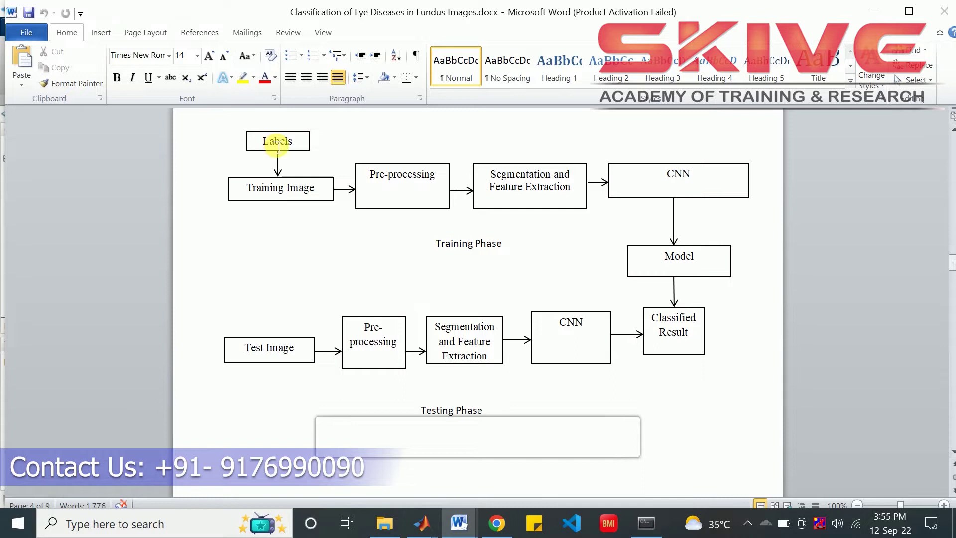
left_click_drag(264, 144, 297, 146)
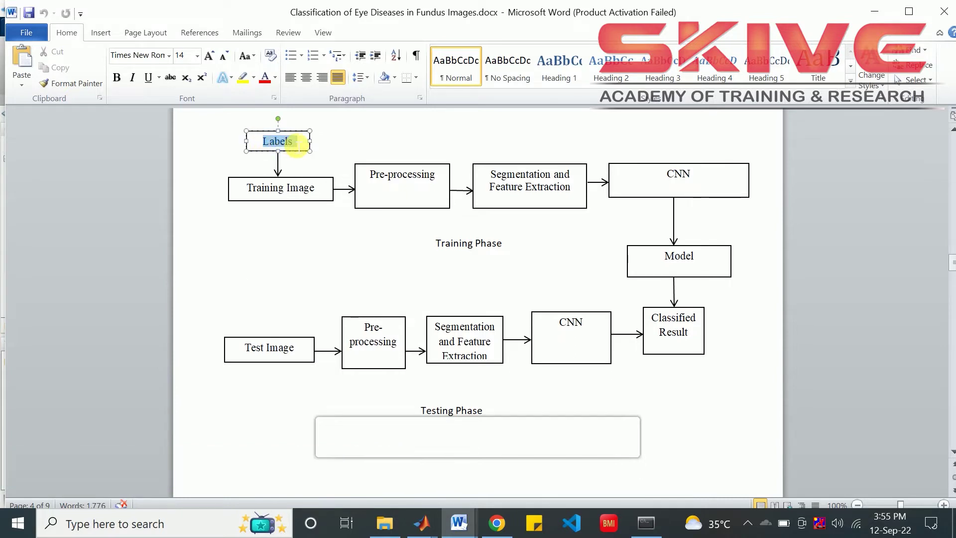
left_click(297, 146)
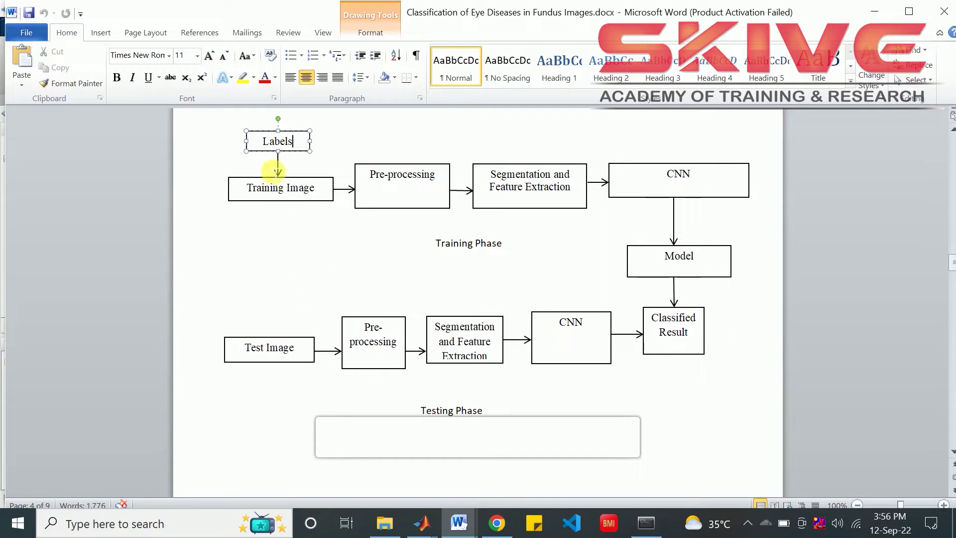
left_click(286, 242)
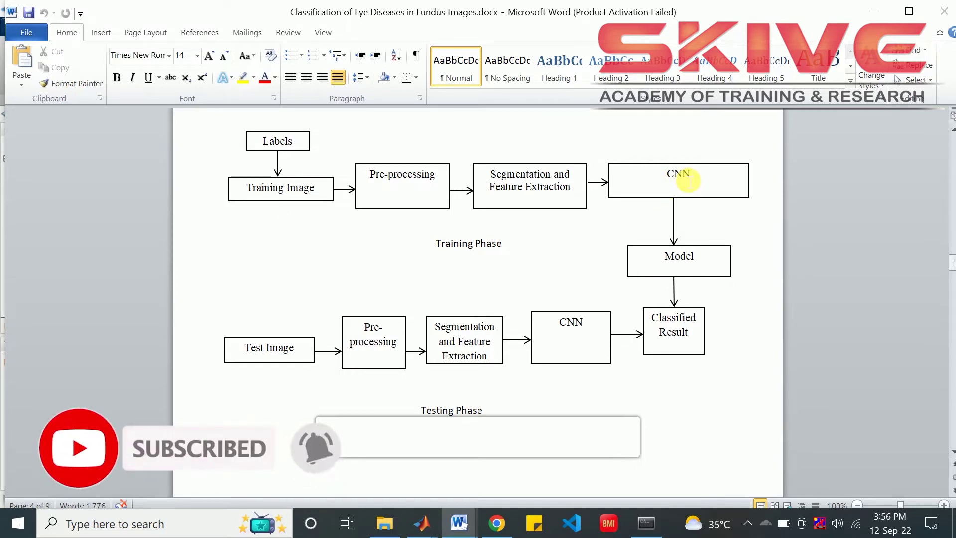
left_click(714, 258)
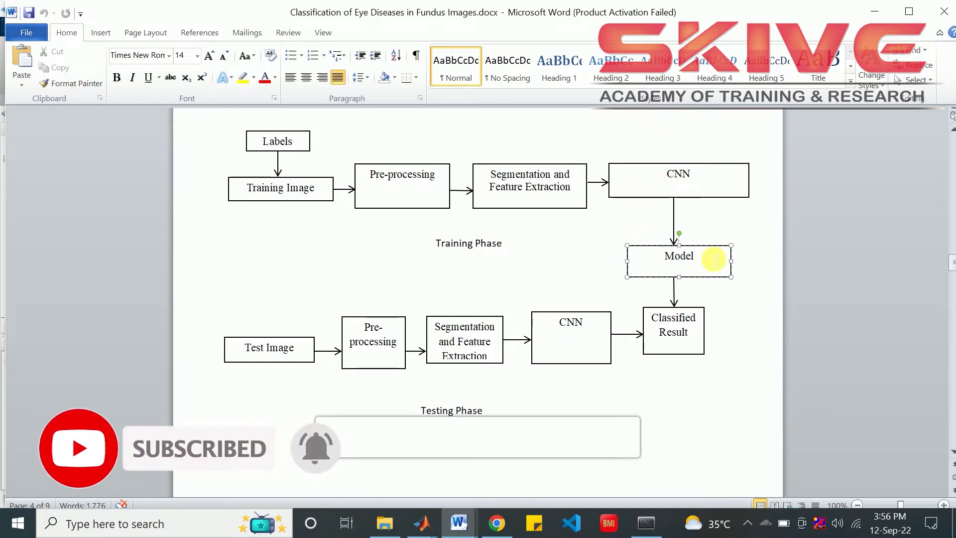
left_click(672, 264)
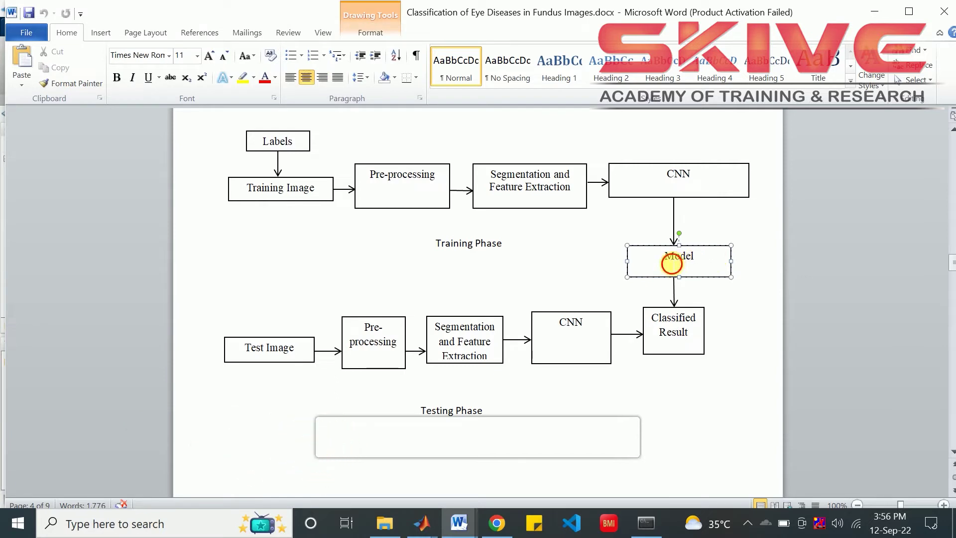
left_click_drag(672, 264, 721, 259)
left_click(682, 337)
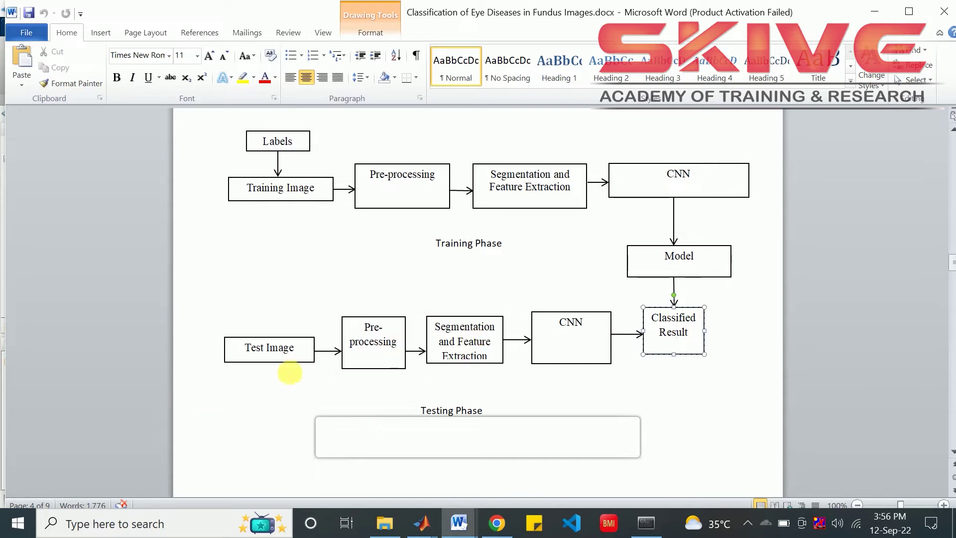
left_click(268, 349)
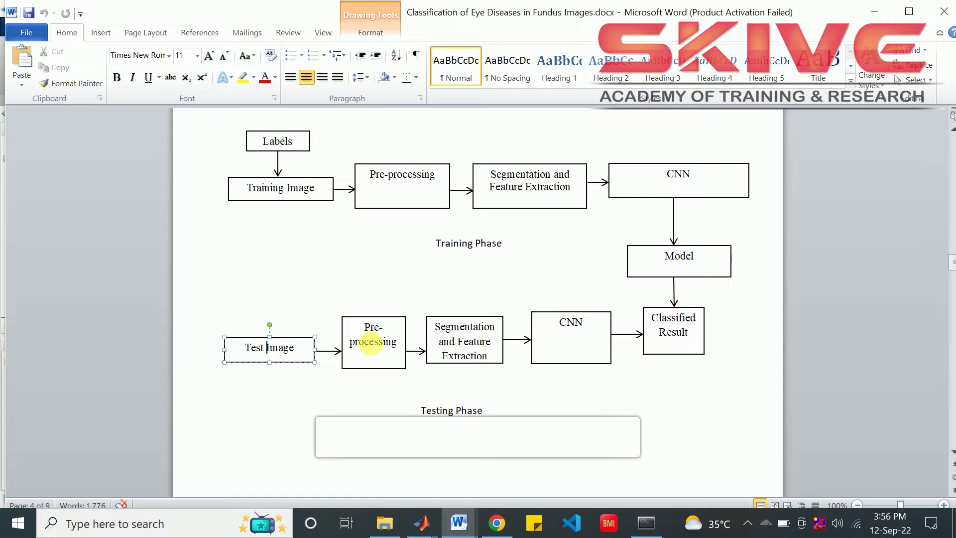
left_click(366, 343)
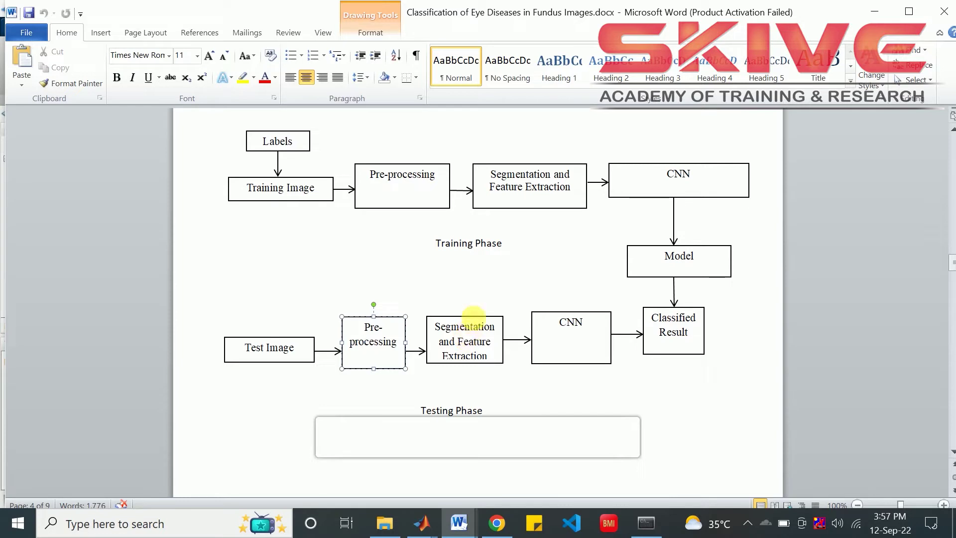
left_click(564, 327)
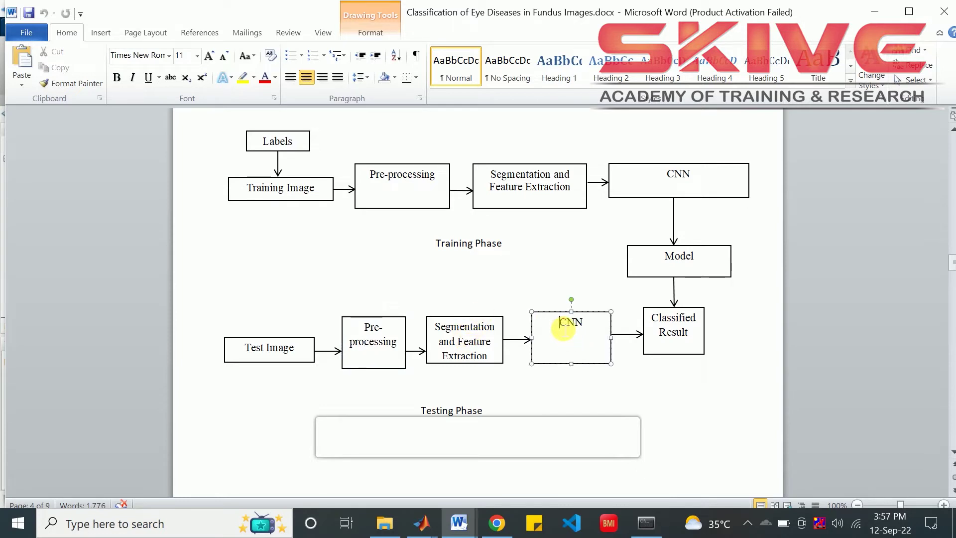
left_click_drag(563, 329, 586, 323)
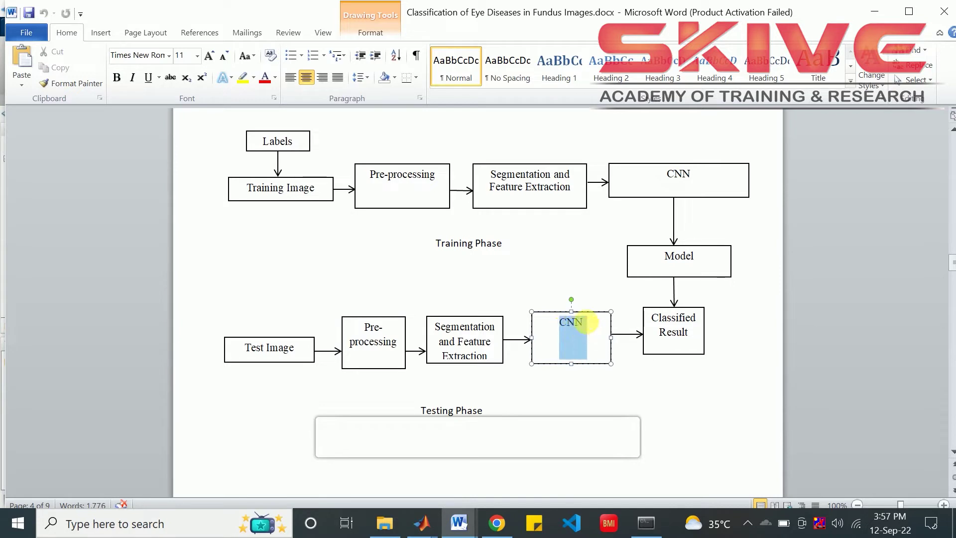
left_click(577, 343)
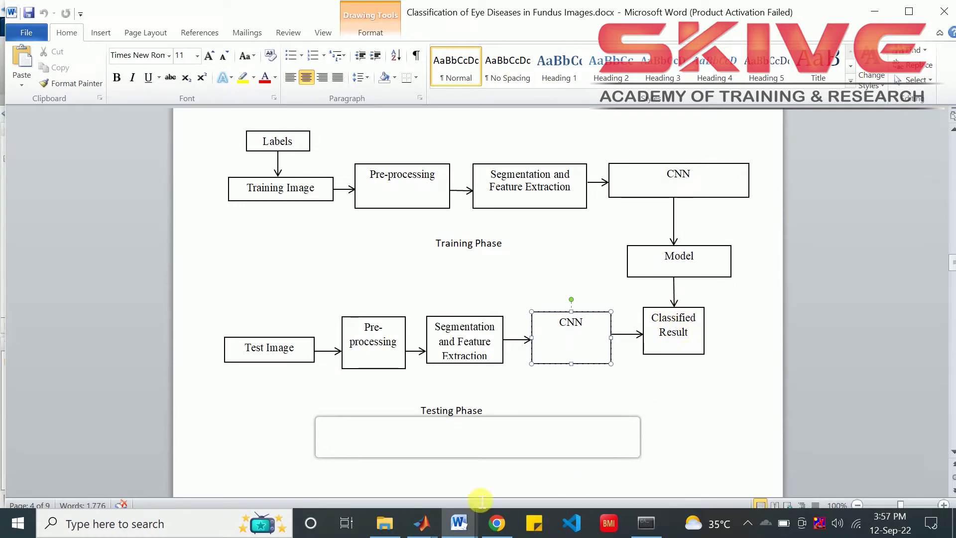
Load 5.JPG from the SOURCE CODE folder as the app's input fundus image.
mouse_move(422, 523)
left_click(465, 487)
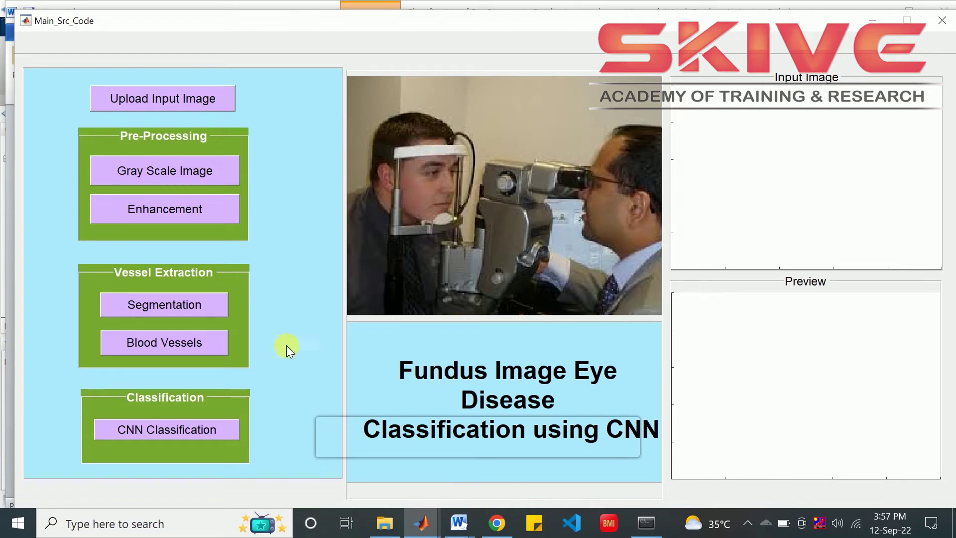
left_click(166, 99)
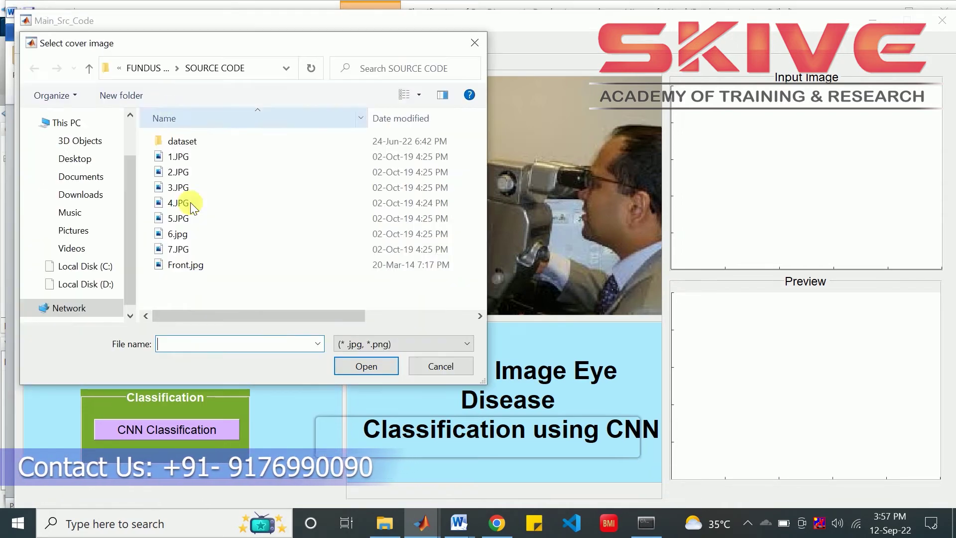
left_click(190, 220)
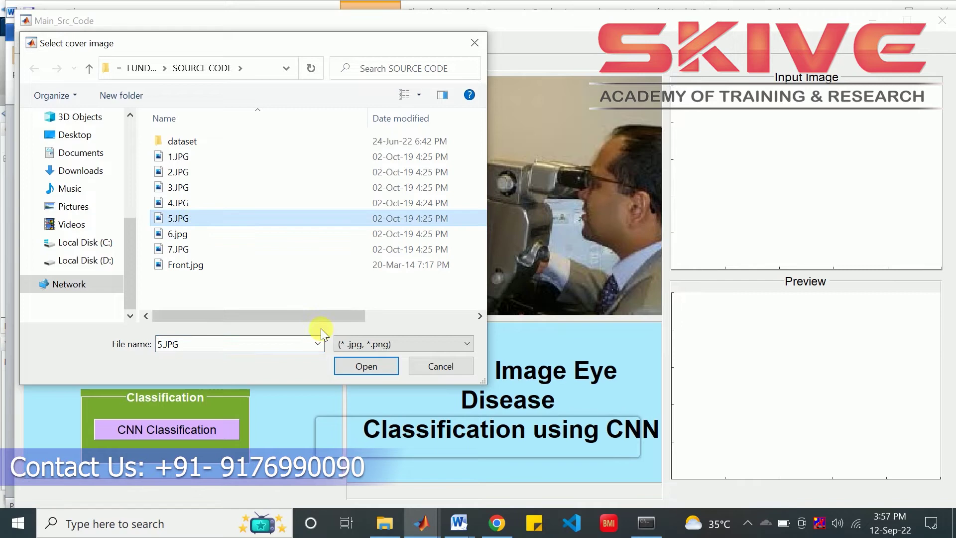
left_click(357, 366)
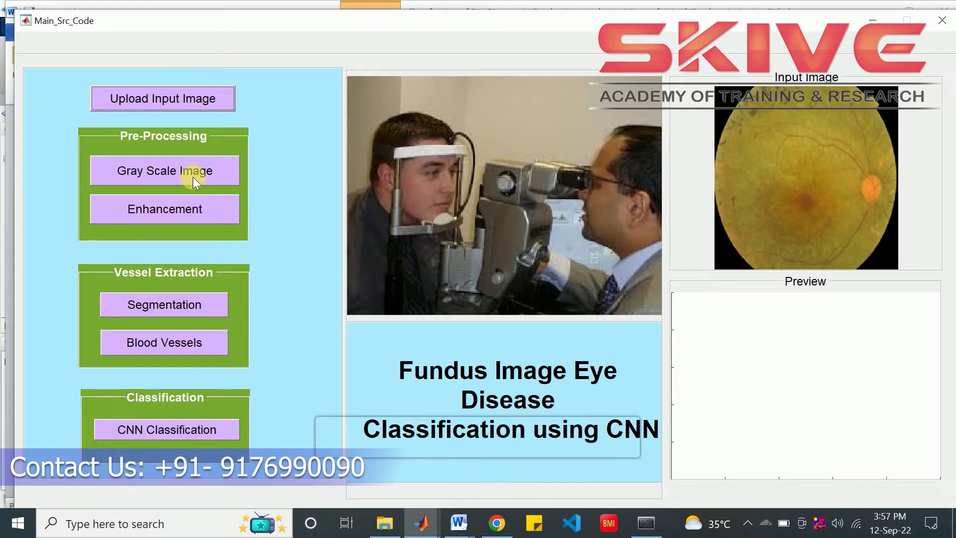
Run Gray Scale Image, Enhancement and Segmentation on 5.JPG to produce the binary mask.
left_click(135, 178)
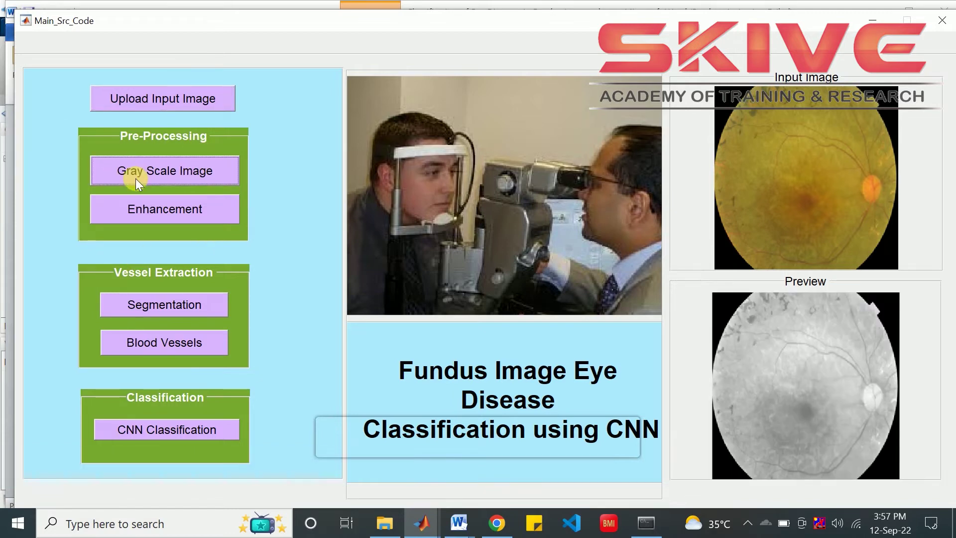
left_click(136, 208)
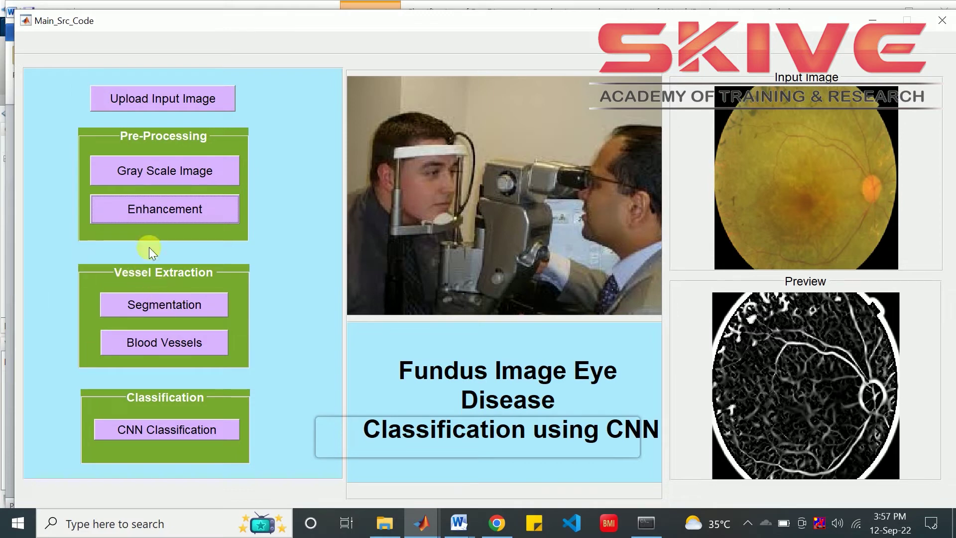
left_click(172, 304)
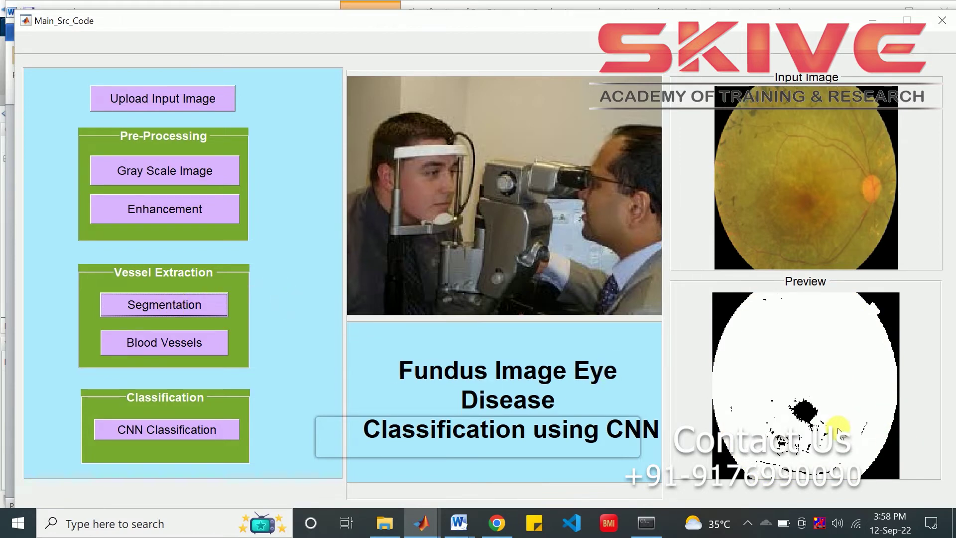
Extract the blood vessel map of 5.JPG with the Blood Vessels button.
left_click(133, 340)
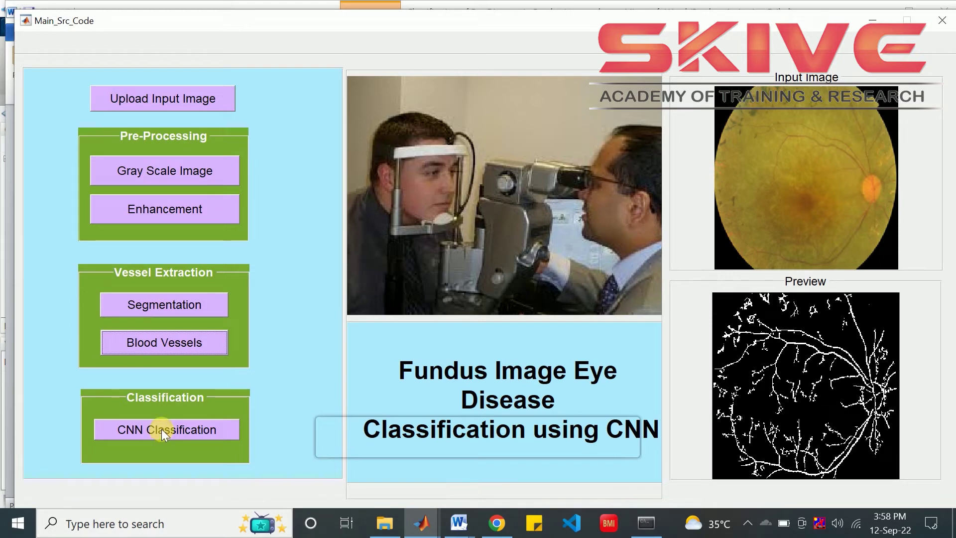
Start CNN Classification and minimize the GUI to watch training in the Command Window.
left_click(137, 428)
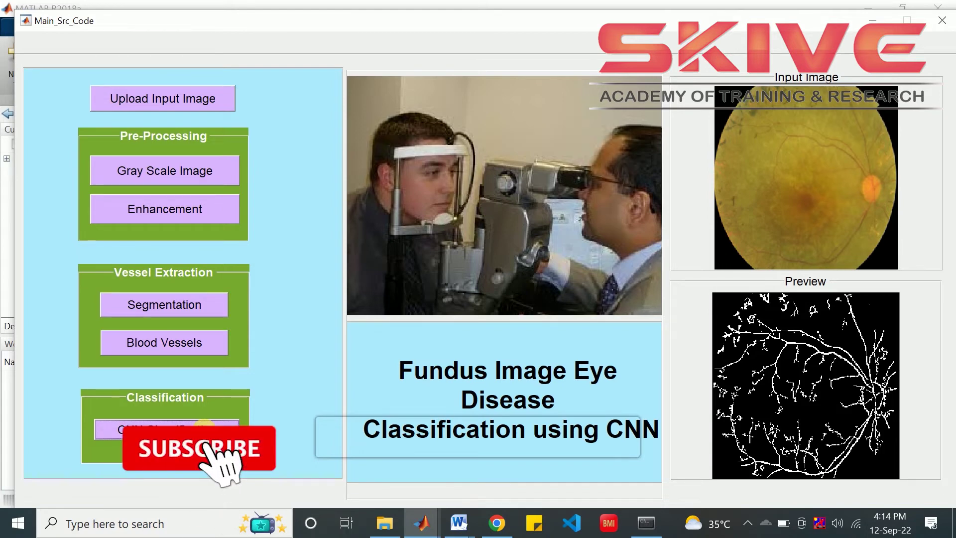
left_click(874, 22)
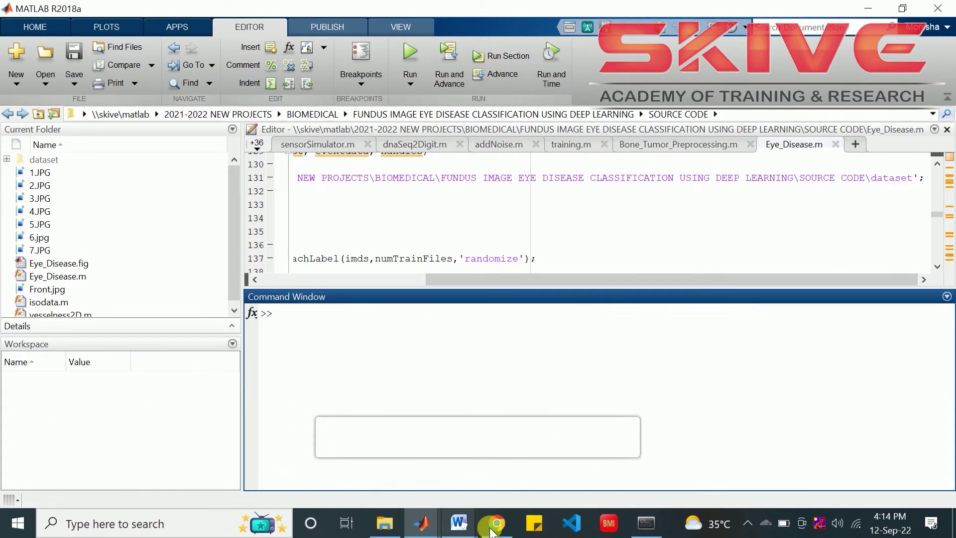
mouse_move(497, 523)
mouse_move(458, 400)
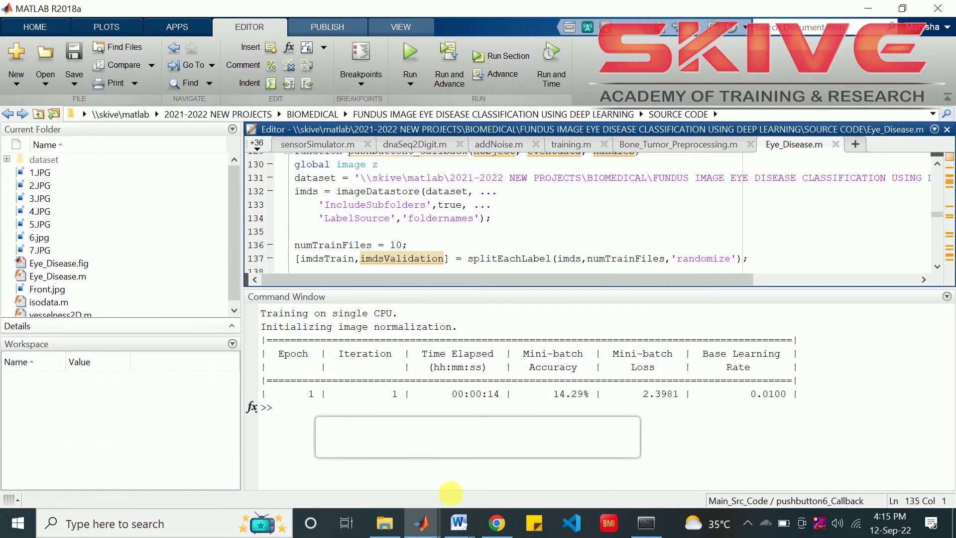
Restore the Main_Src_Code GUI after training reaches 71.43% mini-batch accuracy.
mouse_move(468, 531)
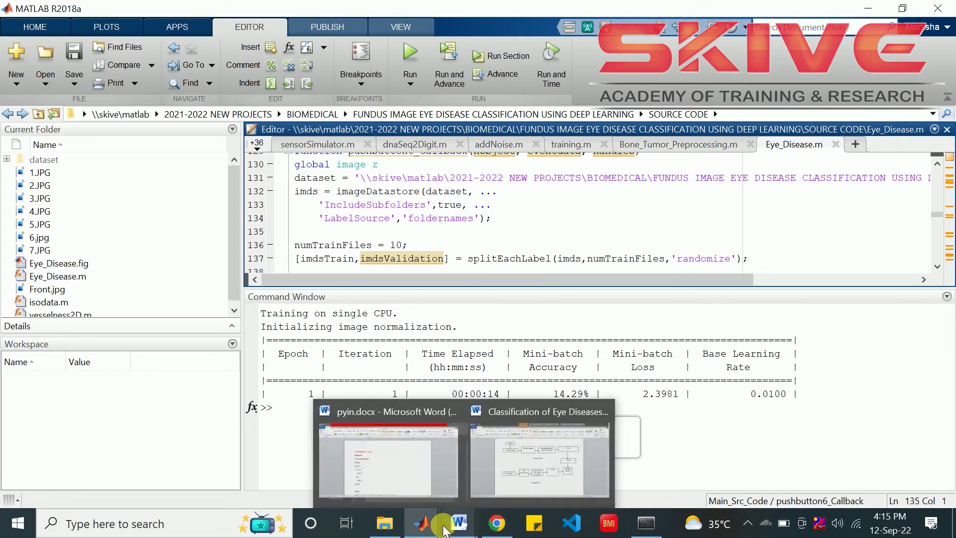
left_click(460, 343)
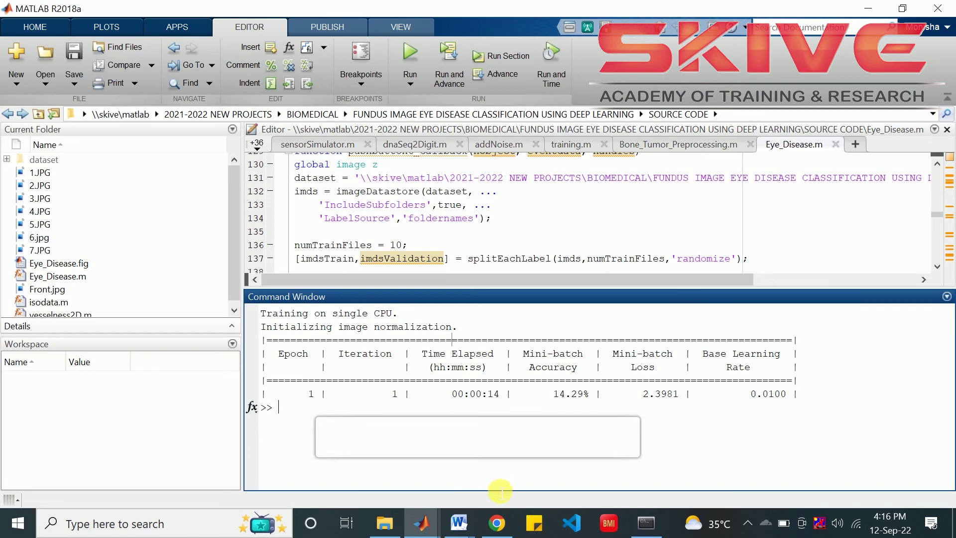
mouse_move(435, 520)
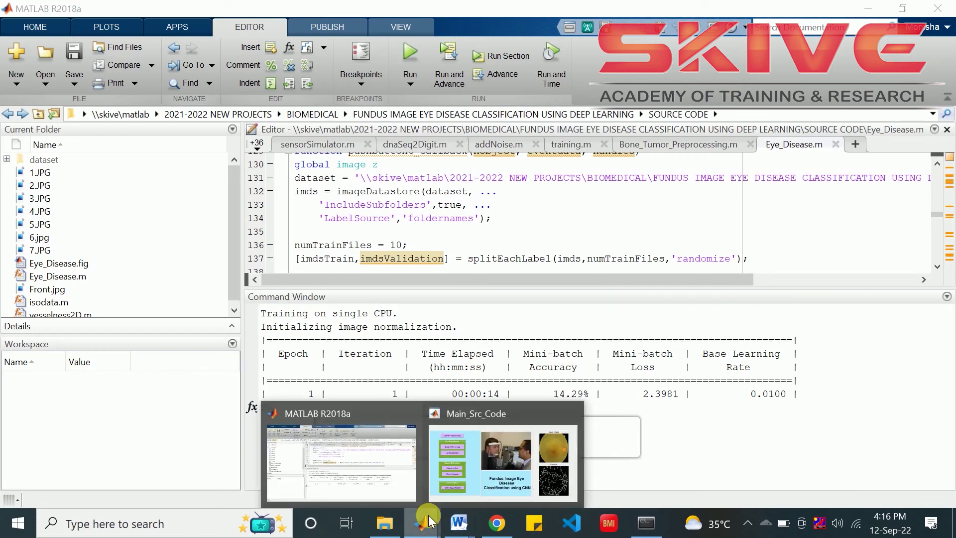
left_click(473, 467)
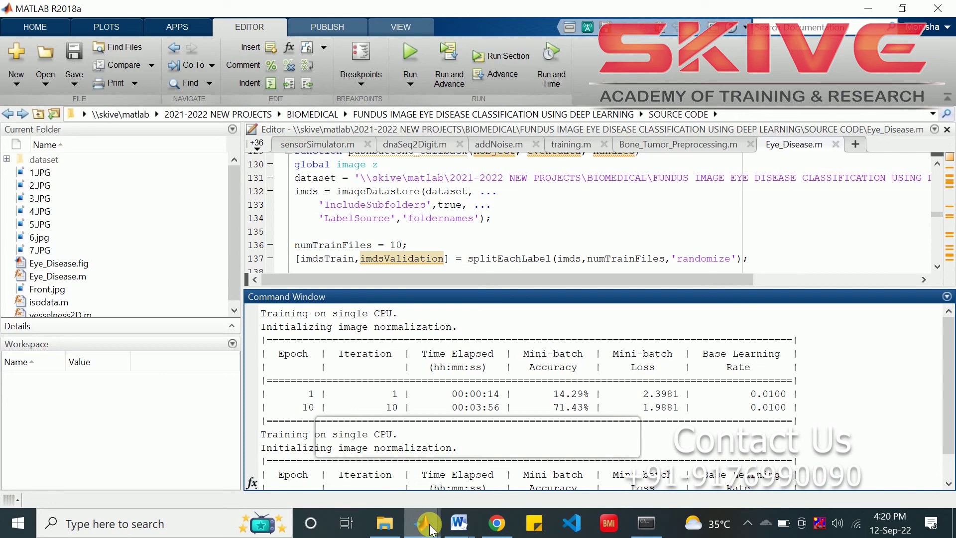
mouse_move(426, 515)
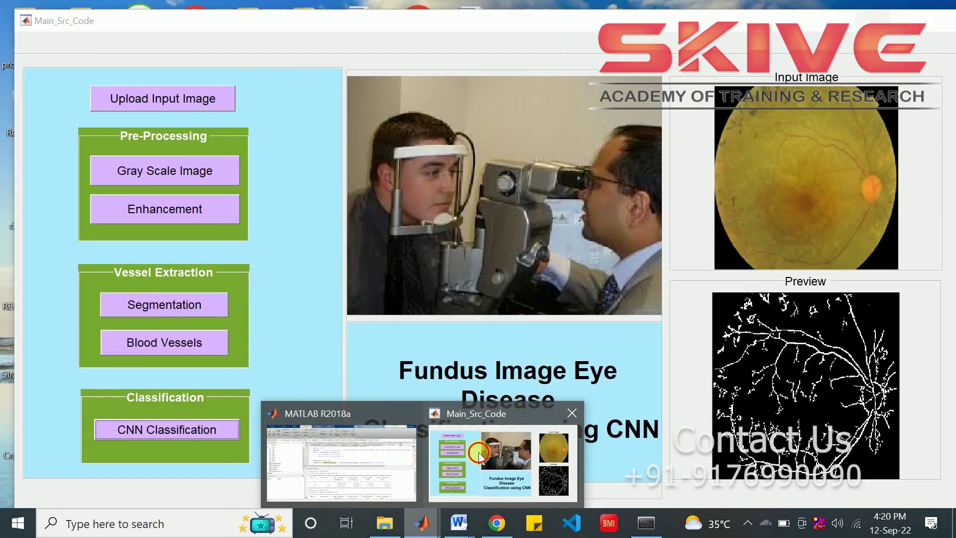
Bring the app forward and dismiss the Retinitis pigmentosa result for 5.JPG.
left_click(479, 452)
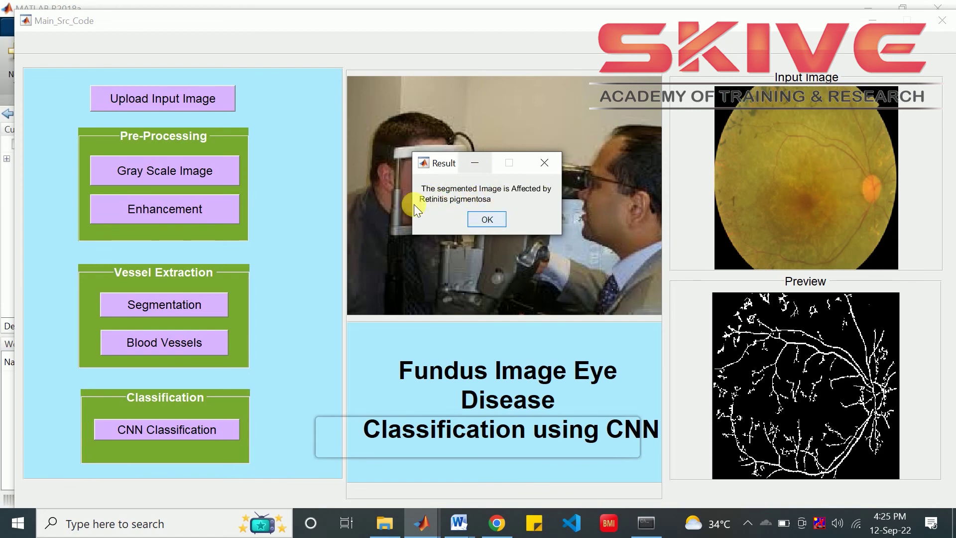
left_click(490, 219)
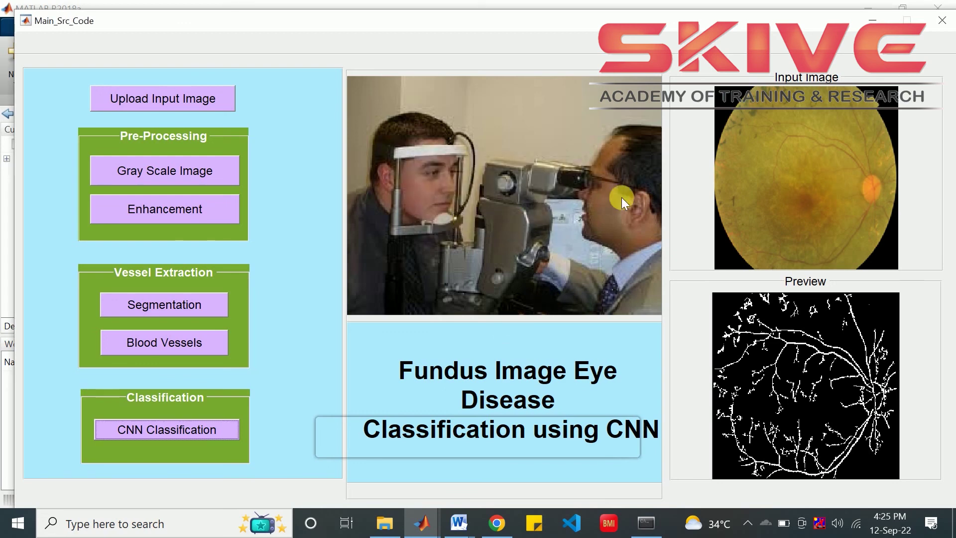